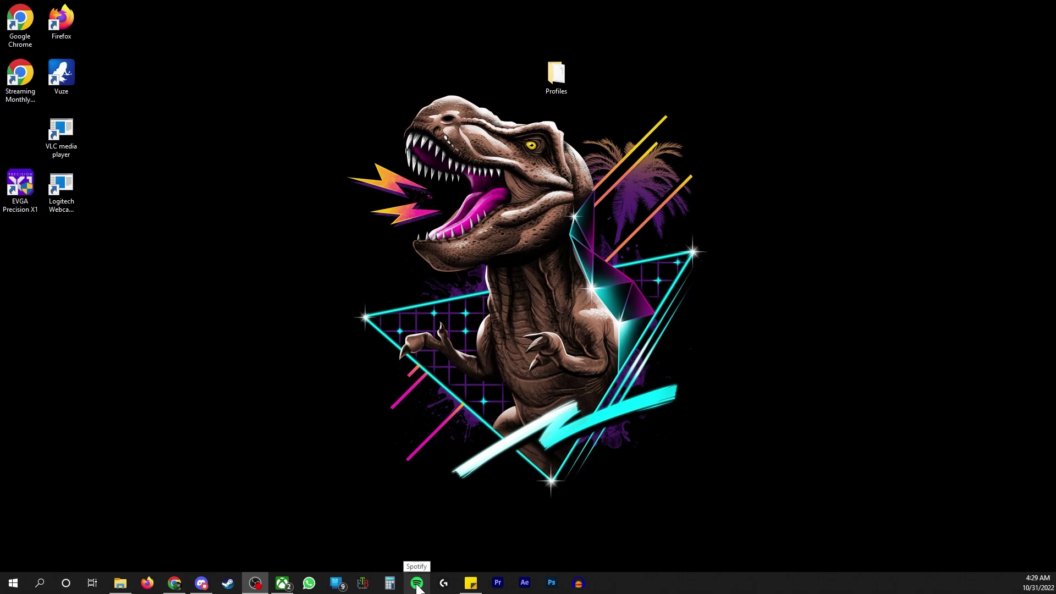
# Briefly play and pause the current track in Spotify, then close its window.
pyautogui.click(417, 584)
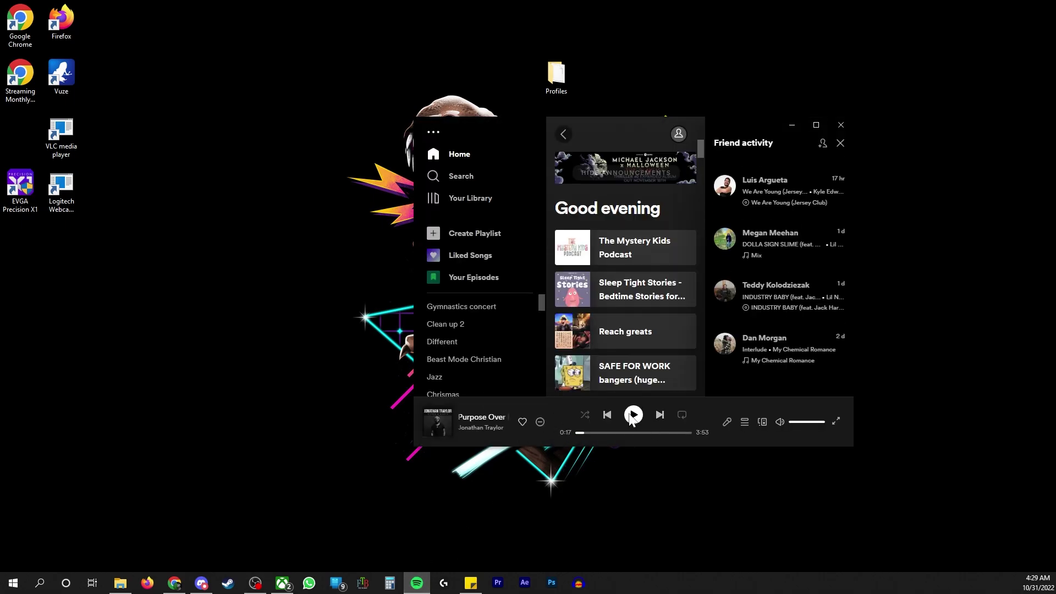
pyautogui.click(633, 416)
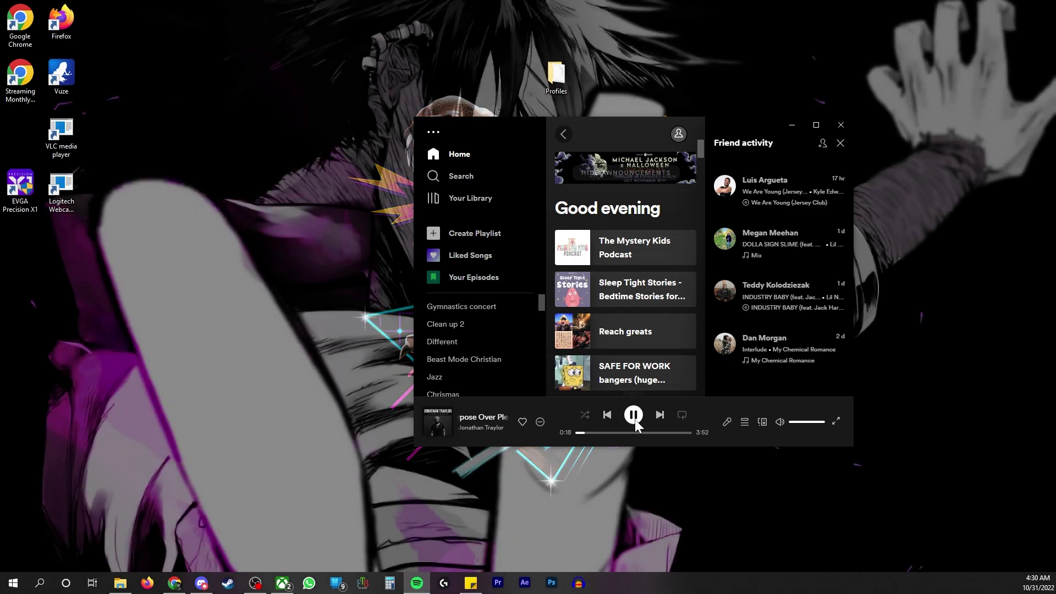
pyautogui.click(633, 416)
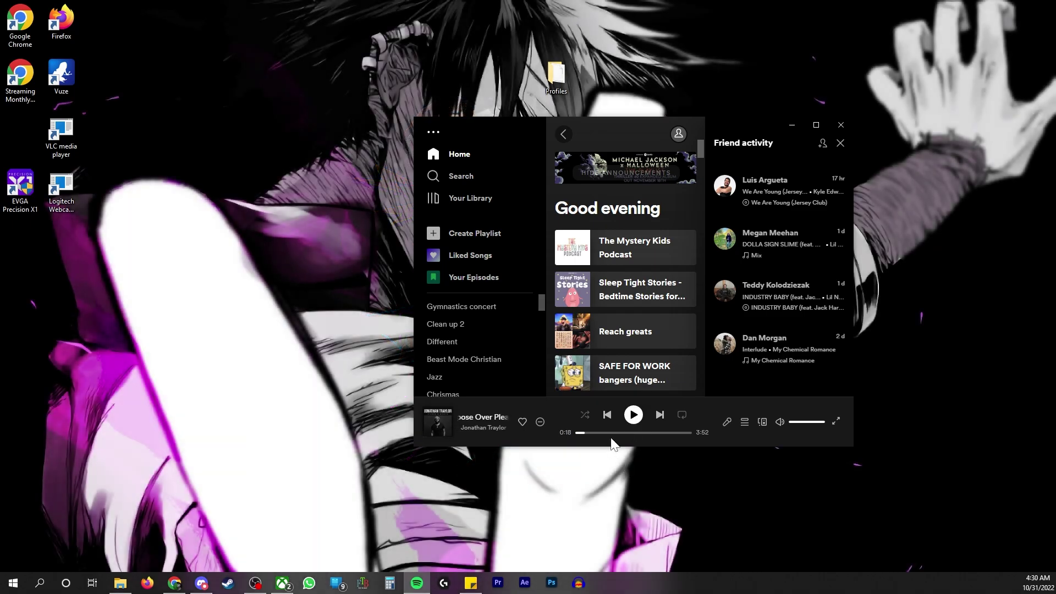
pyautogui.click(845, 122)
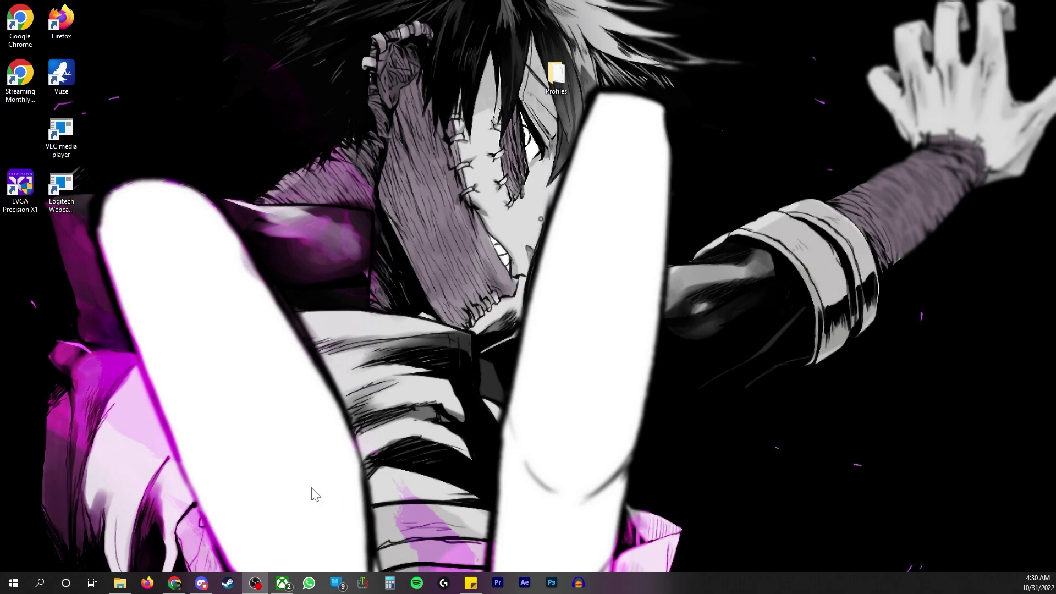
# Search 'audio' to reach the Sound settings page and scroll to the output and input devices.
pyautogui.click(39, 583)
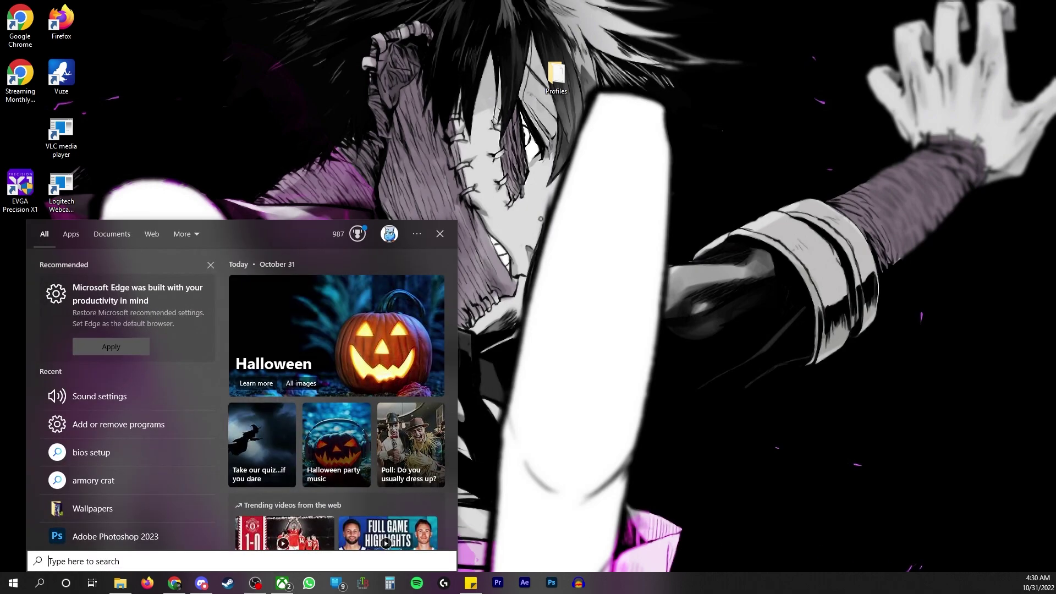
pyautogui.write('audio')
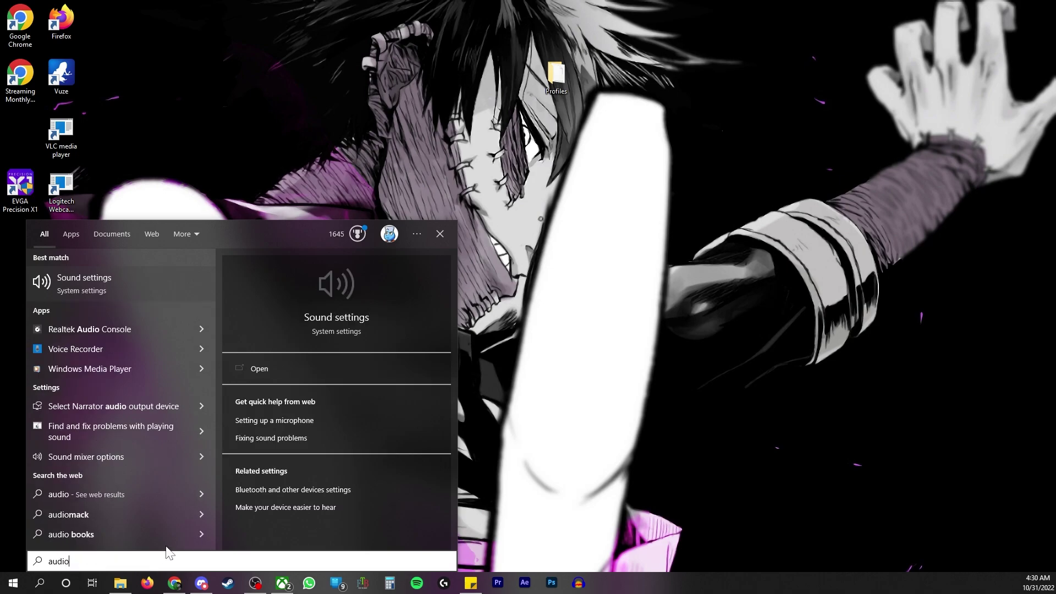
pyautogui.click(351, 321)
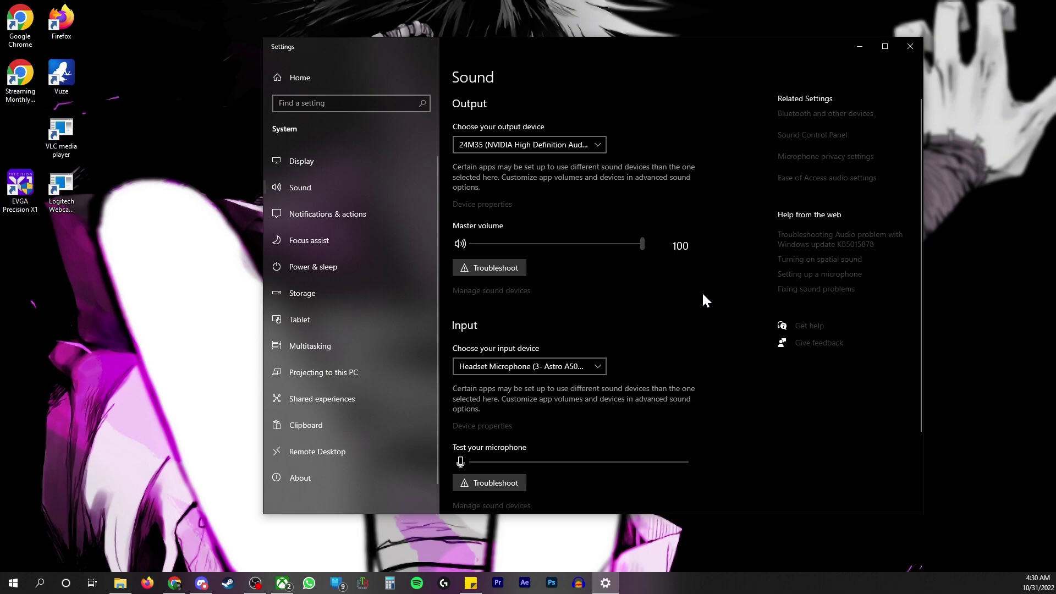
pyautogui.scroll(-2, 714, 299)
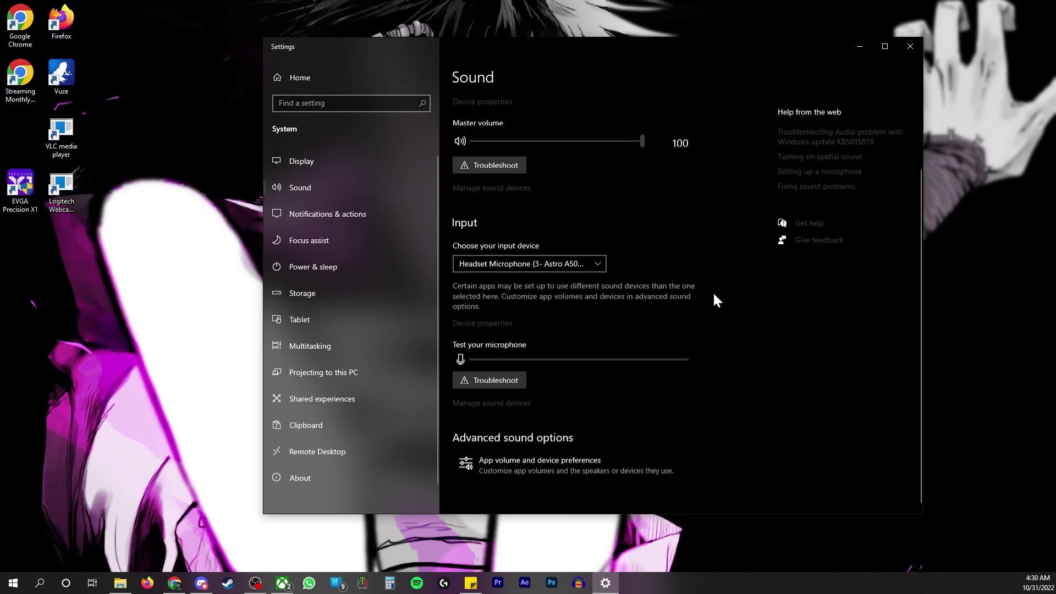
# Go to App volume and device preferences to list System sounds, Discord, GoXLR APP and OBS.
pyautogui.click(557, 467)
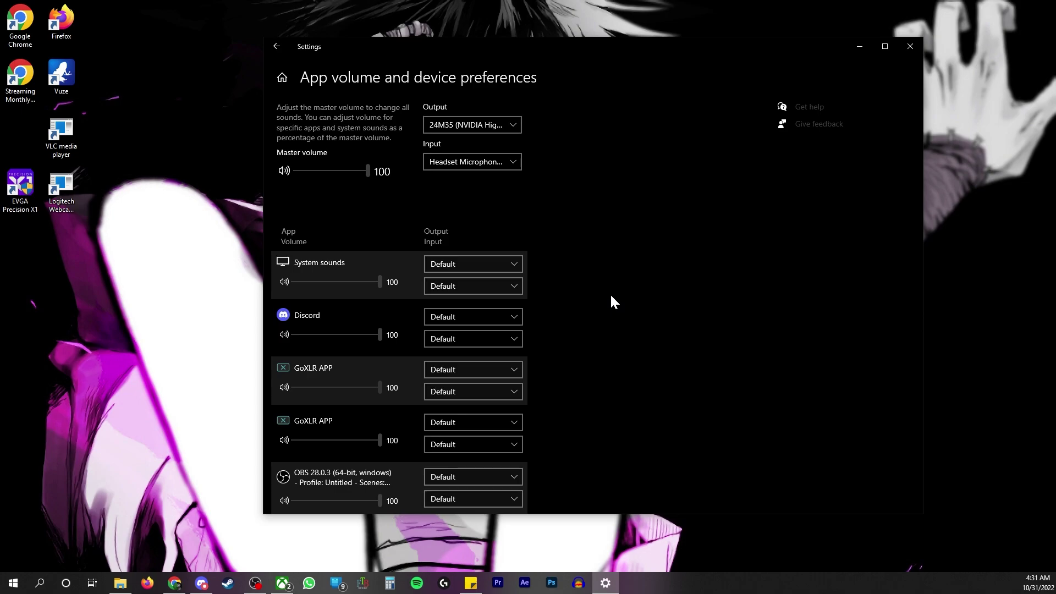
pyautogui.scroll(-3, 607, 294)
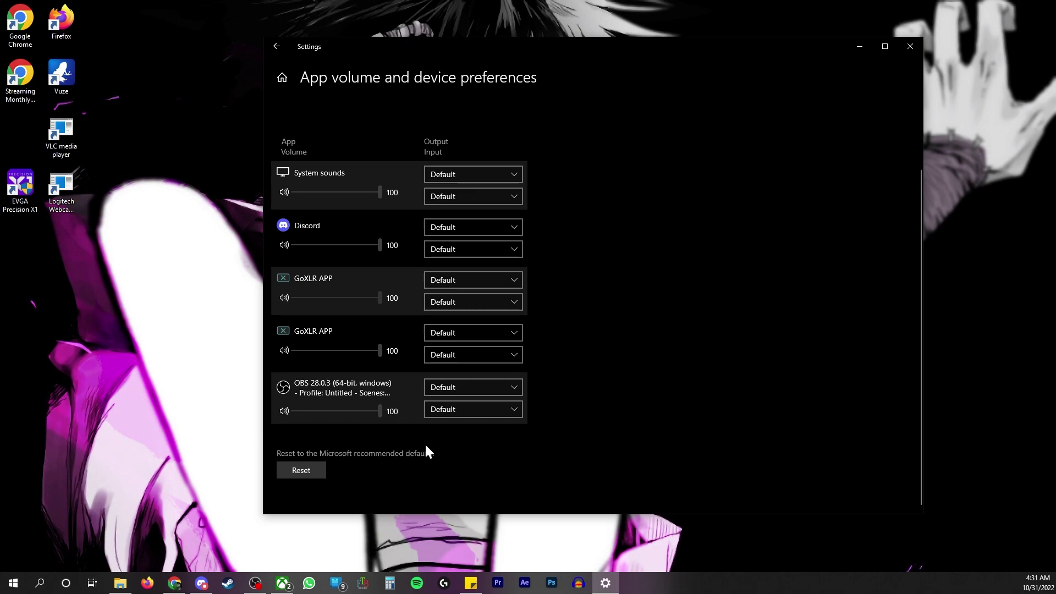
# Play and pause a track in Spotify so it joins the app volume list, then minimize Spotify.
pyautogui.click(417, 583)
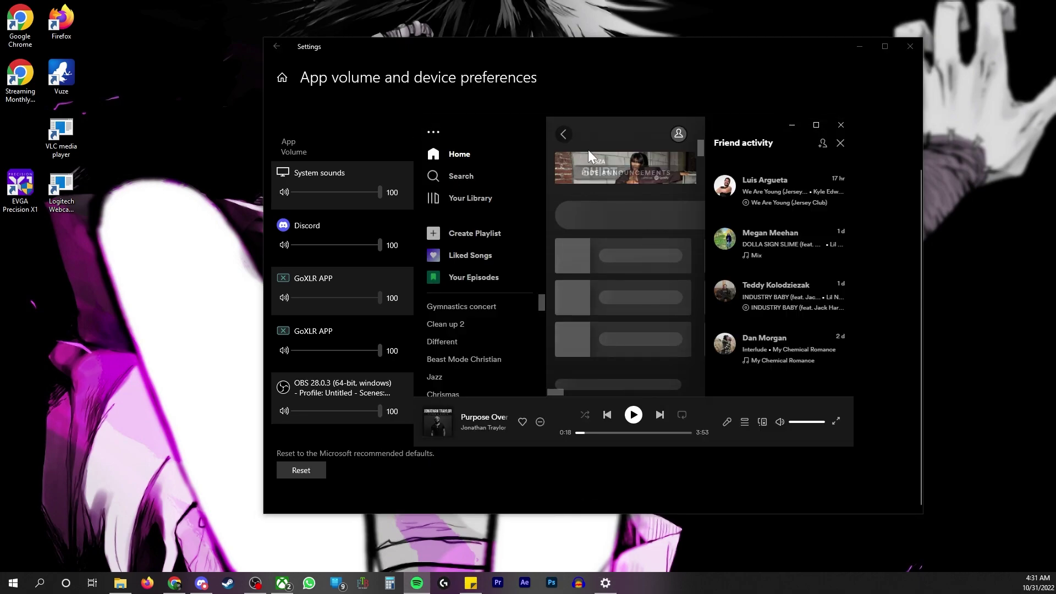
pyautogui.moveTo(601, 117); pyautogui.dragTo(740, 107)
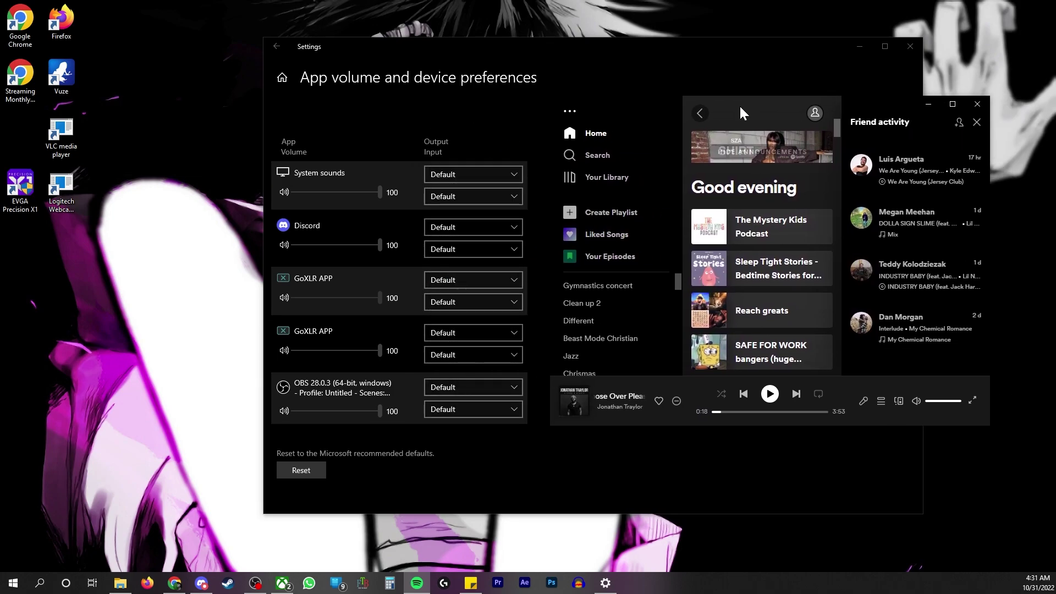
pyautogui.click(769, 393)
pyautogui.click(769, 393)
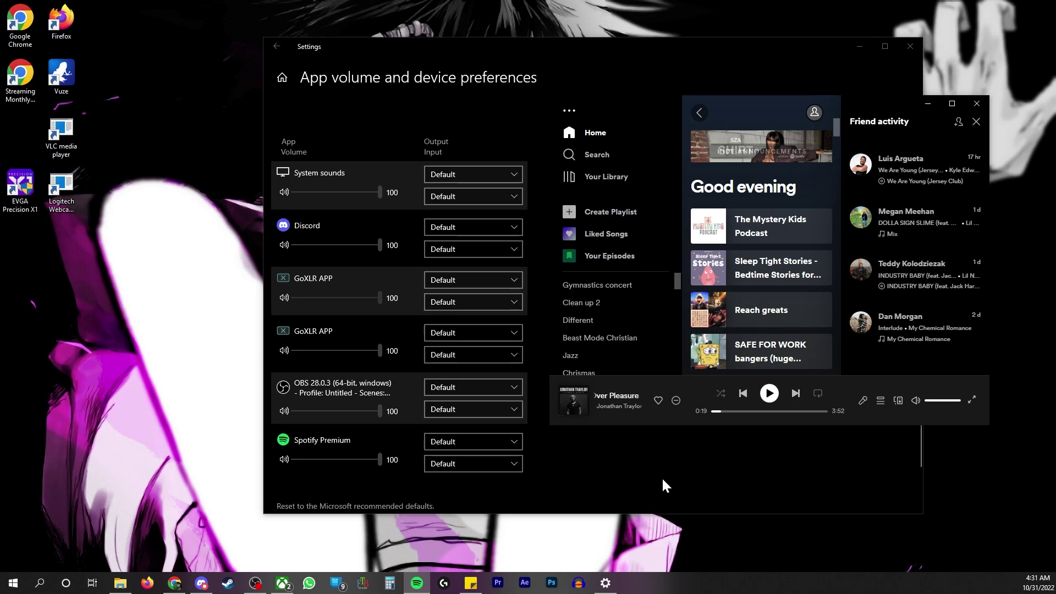
pyautogui.click(927, 103)
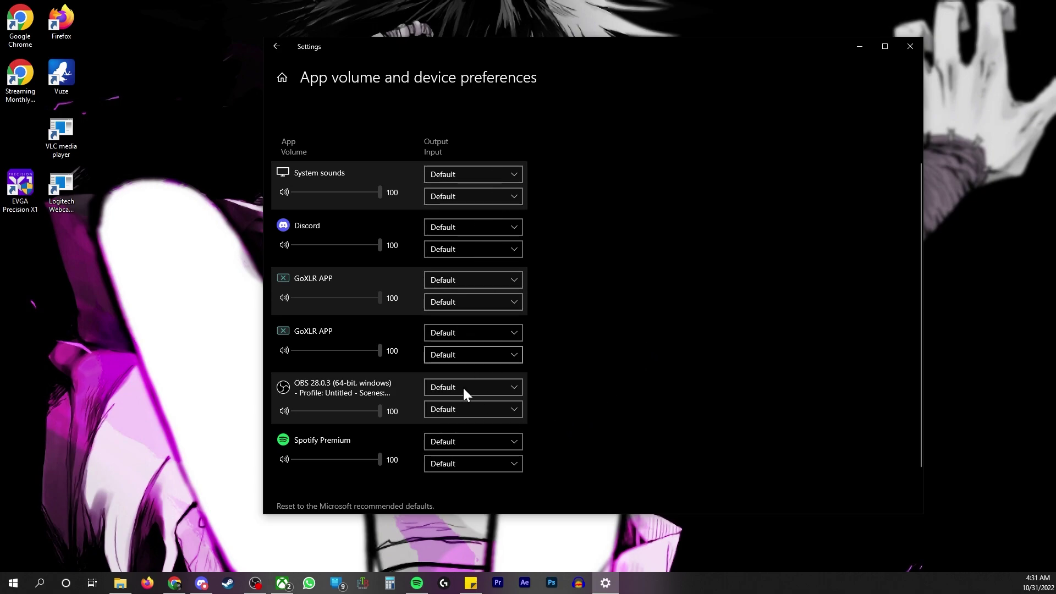
# Route Spotify Premium's output to Music (TC-Helicon GoXLR Mini), leaving its input unchanged.
pyautogui.click(489, 441)
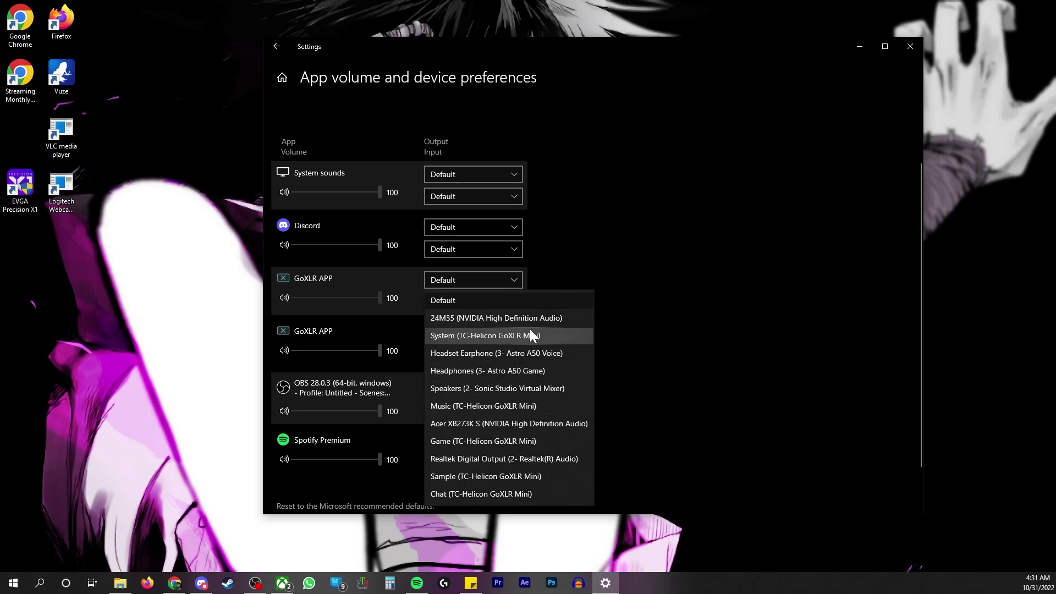
pyautogui.click(533, 406)
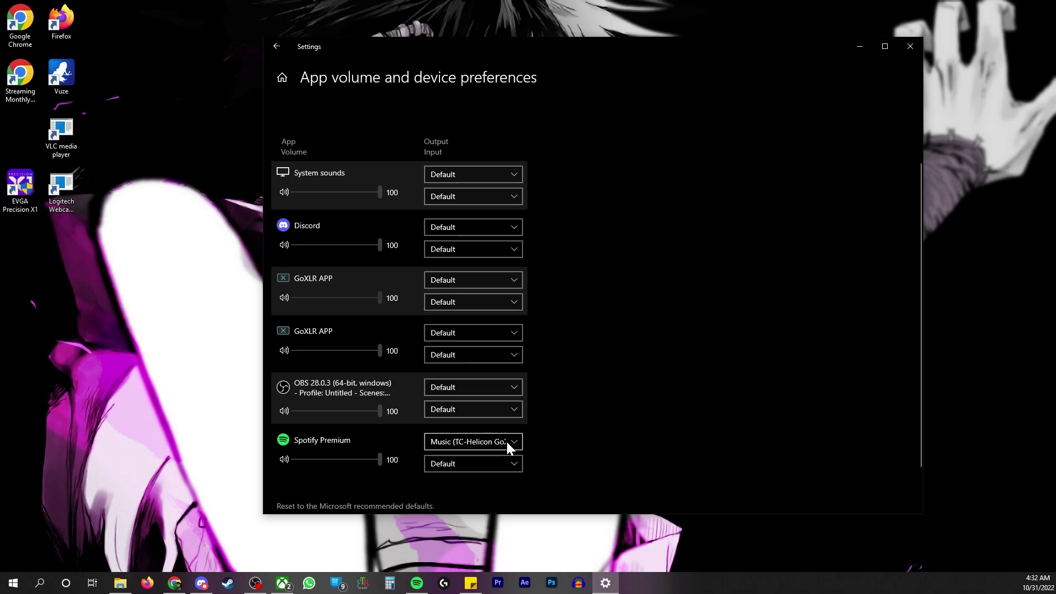
pyautogui.click(488, 463)
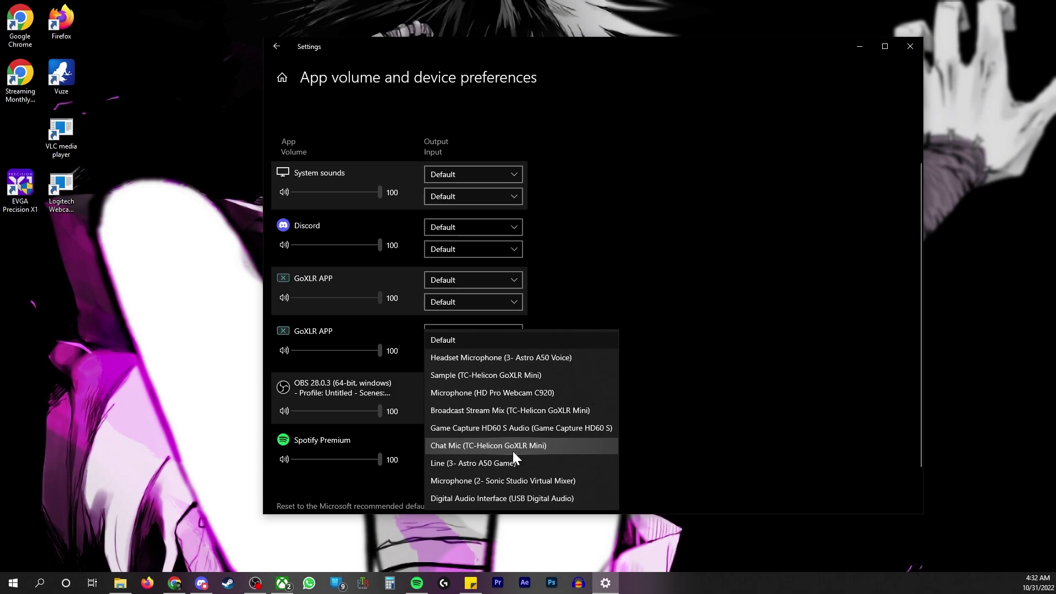
pyautogui.click(658, 376)
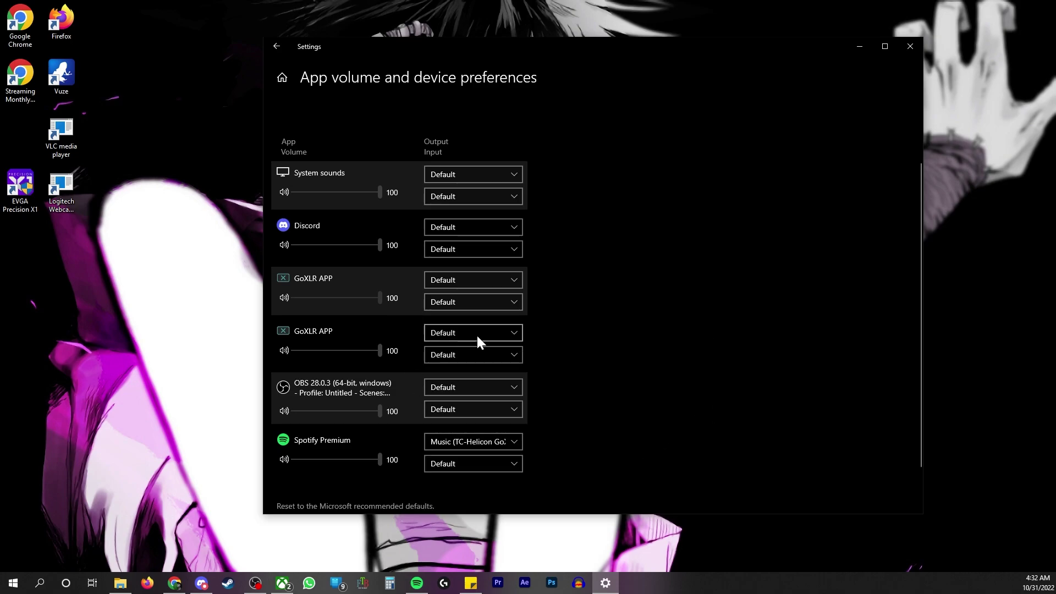
# Set Discord's output to Chat and its input to Chat Mic (TC-Helicon GoXLR Mini).
pyautogui.click(490, 228)
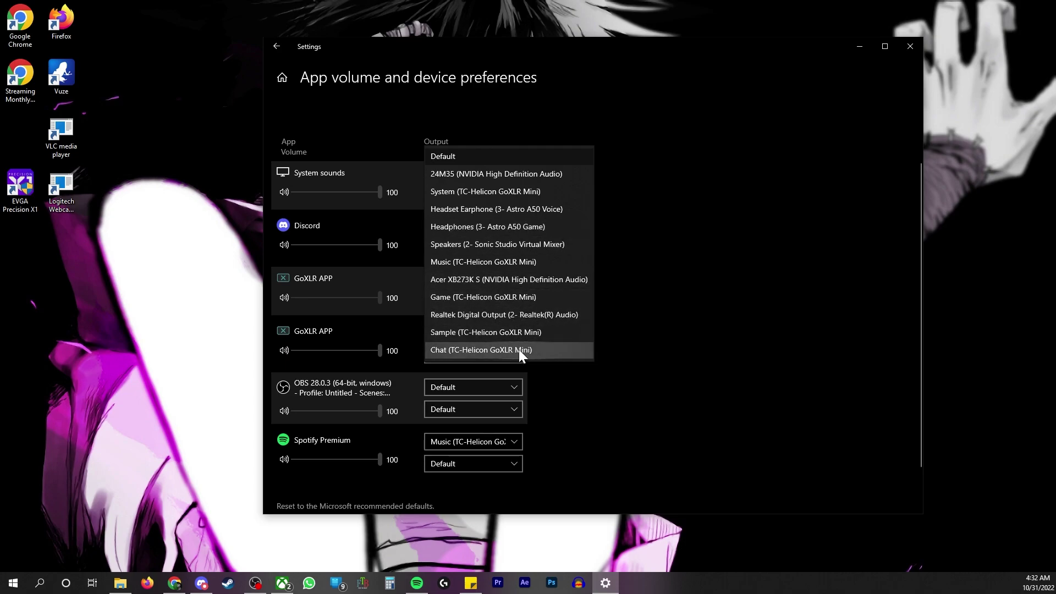
pyautogui.click(518, 348)
pyautogui.click(480, 246)
pyautogui.click(513, 320)
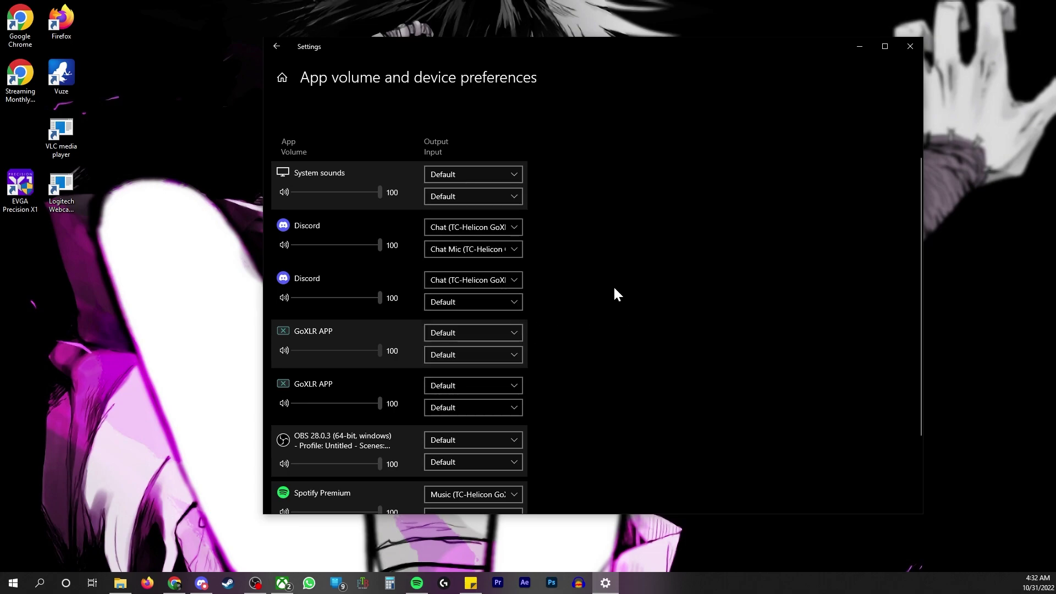
# Leave System sounds on the Default output and review the app device list.
pyautogui.click(493, 176)
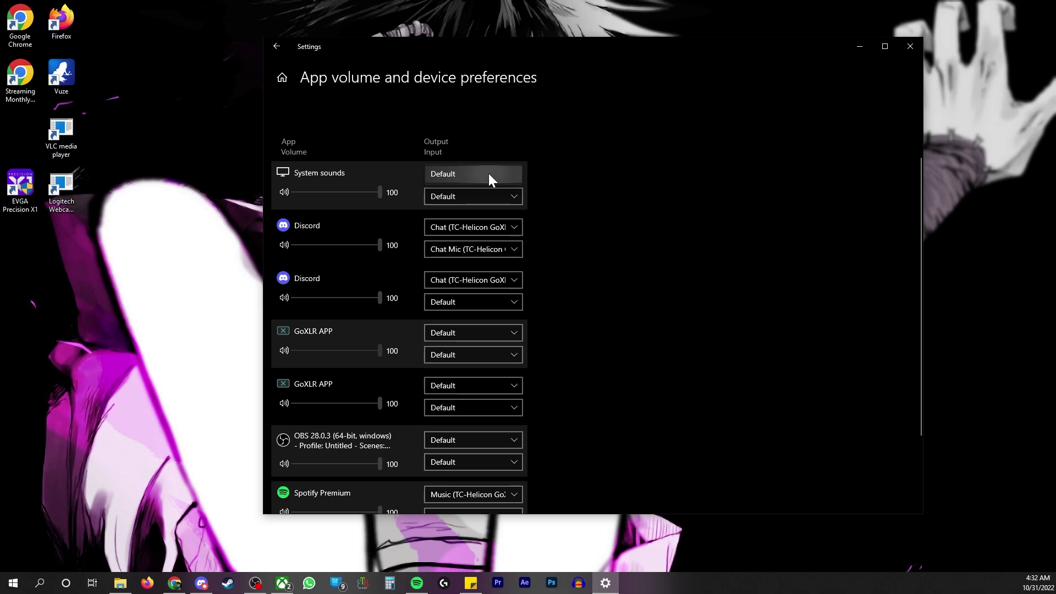
pyautogui.click(516, 173)
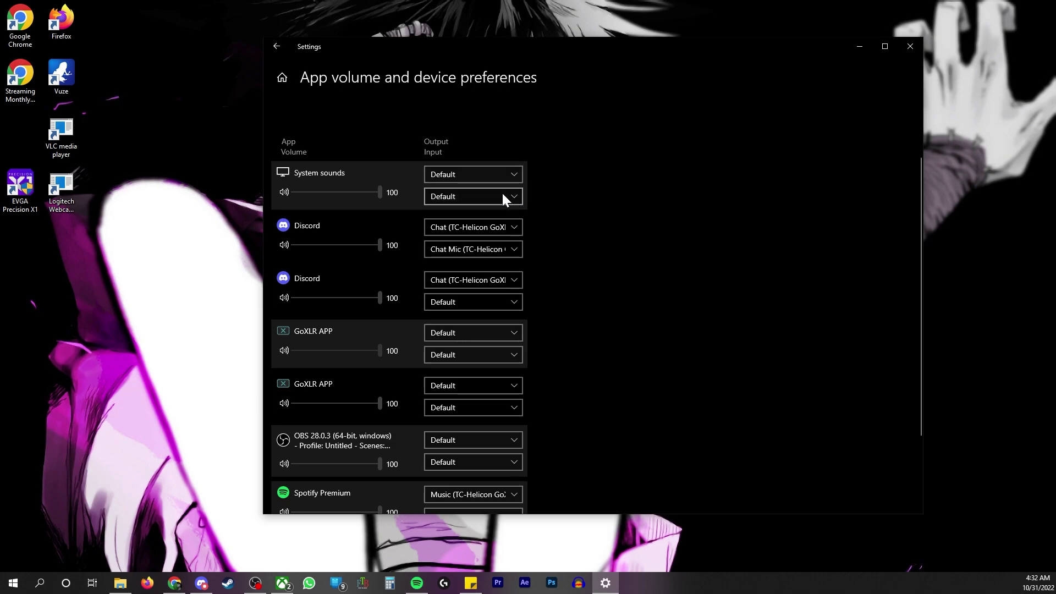
pyautogui.scroll(-2, 671, 311)
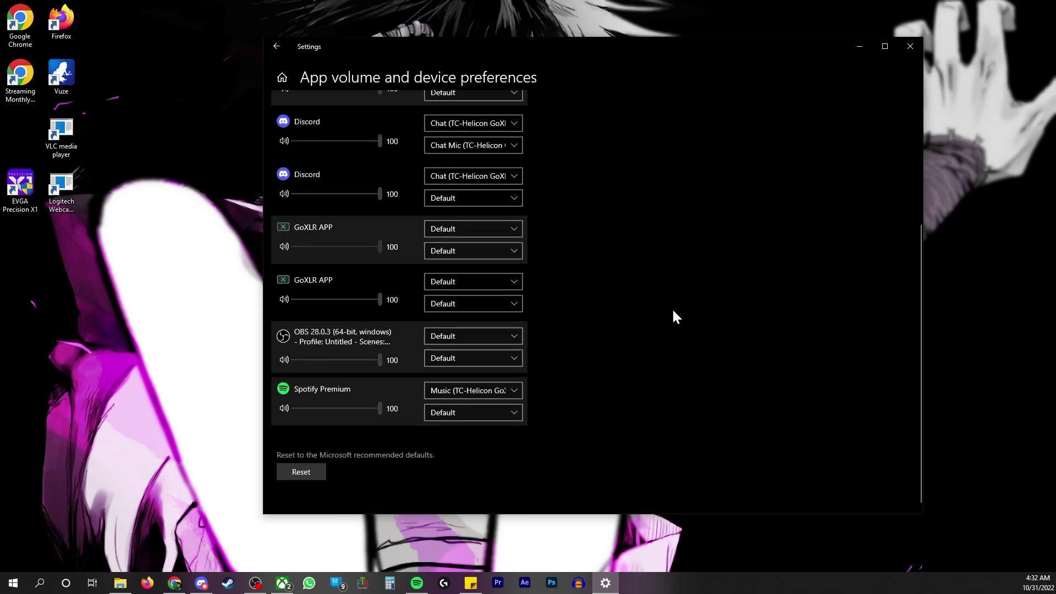
pyautogui.scroll(4, 662, 304)
pyautogui.scroll(-3, 660, 297)
pyautogui.scroll(4, 660, 295)
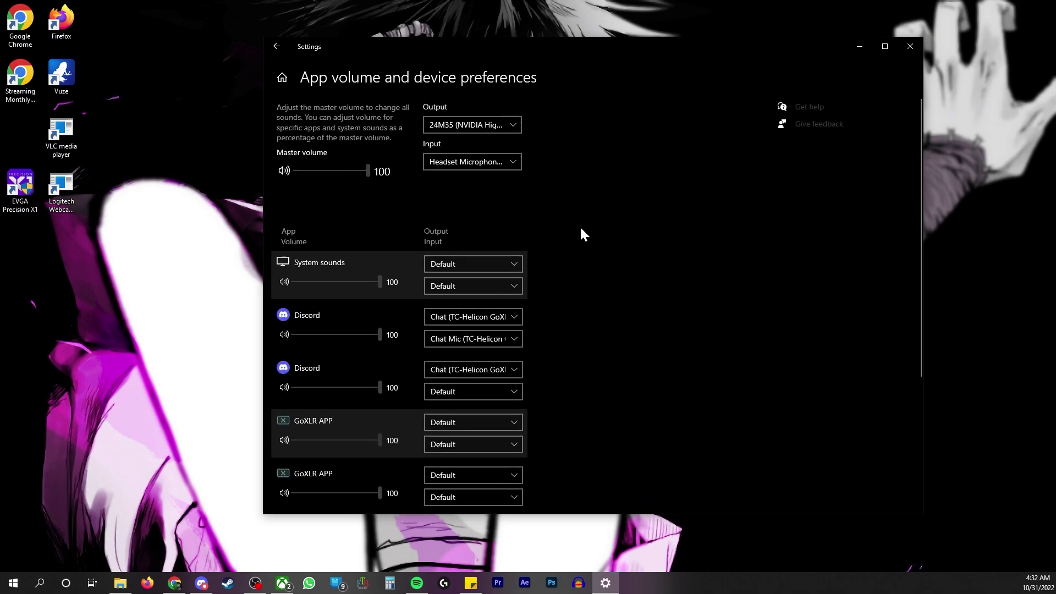
# Make System (TC-Helicon GoXLR Mini) the default output and Chat Mic (TC-Helicon GoXLR Mini) the default input.
pyautogui.click(503, 127)
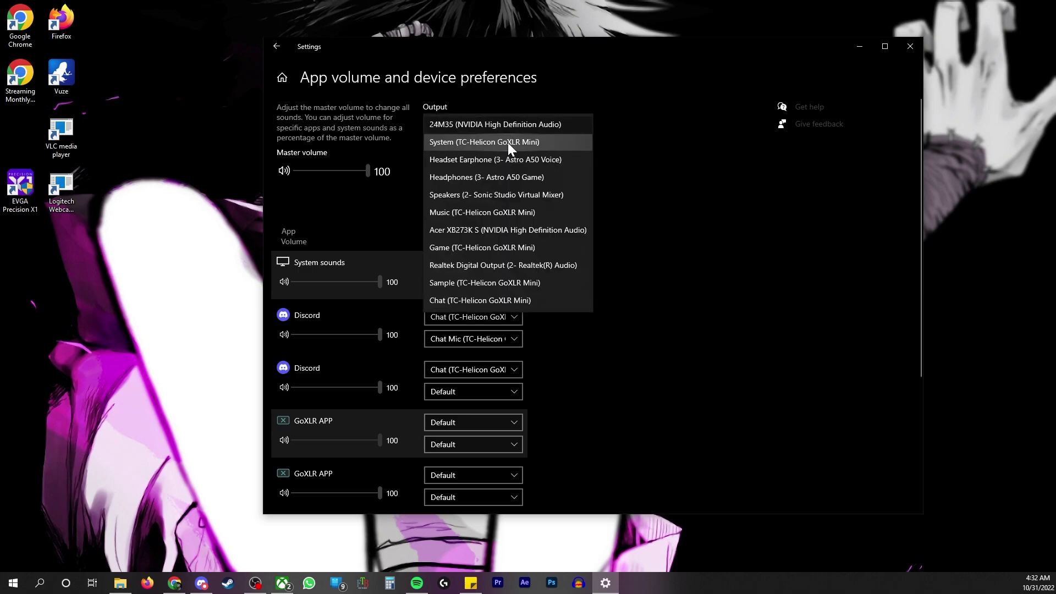
pyautogui.click(506, 142)
pyautogui.click(498, 161)
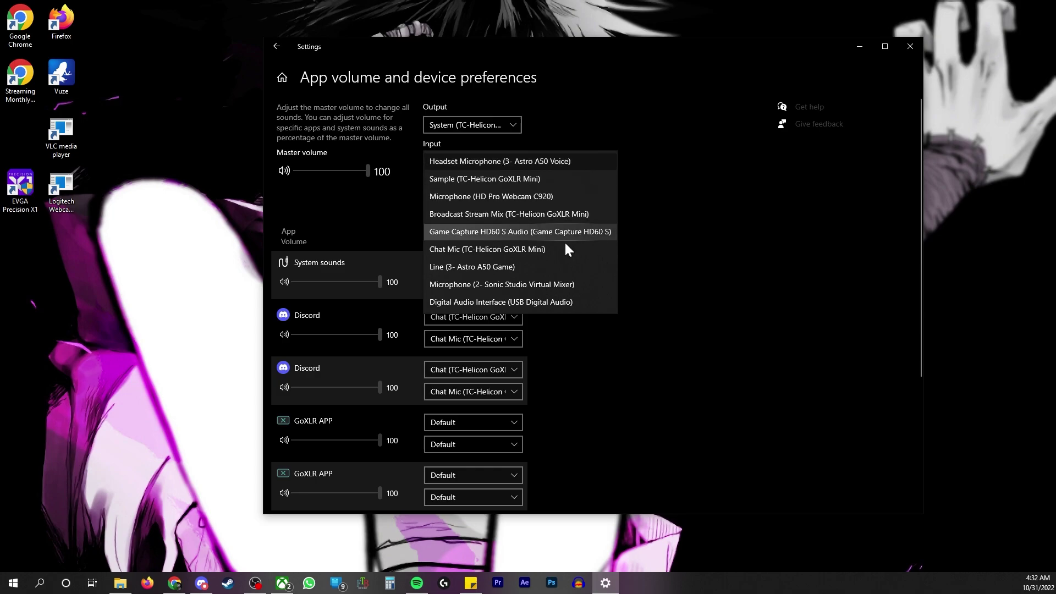
pyautogui.click(517, 254)
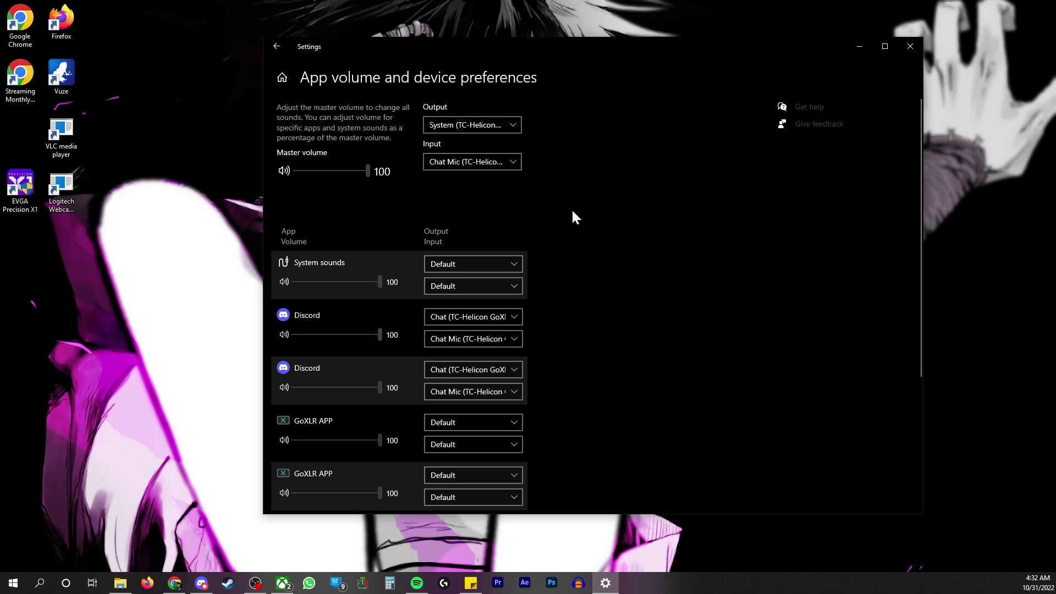
pyautogui.scroll(-5, 571, 211)
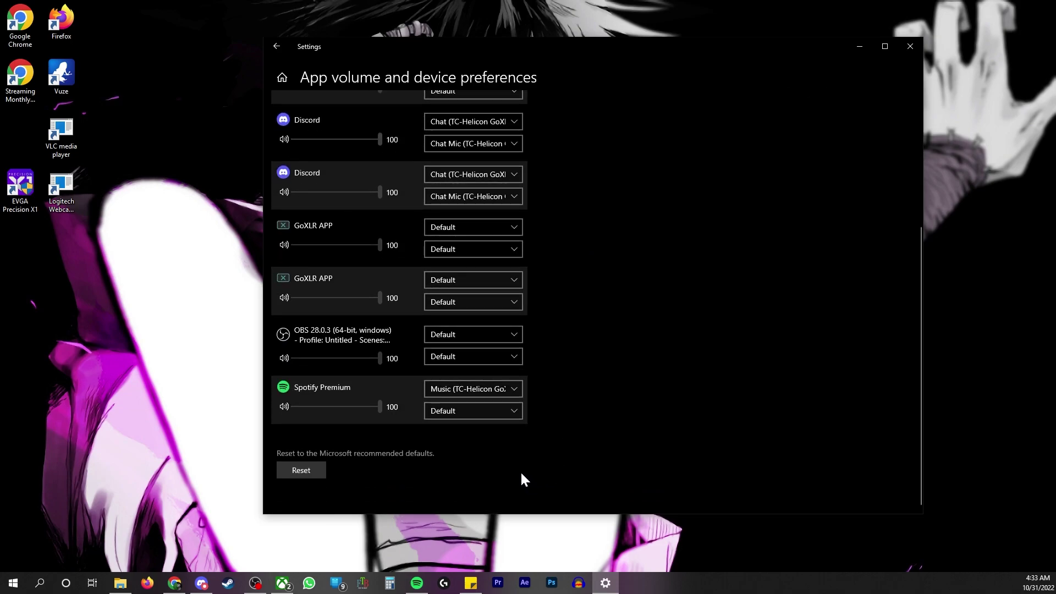
# Resume the Spotify track, skip ahead to about 0:56, and pause it at 0:58.
pyautogui.click(416, 583)
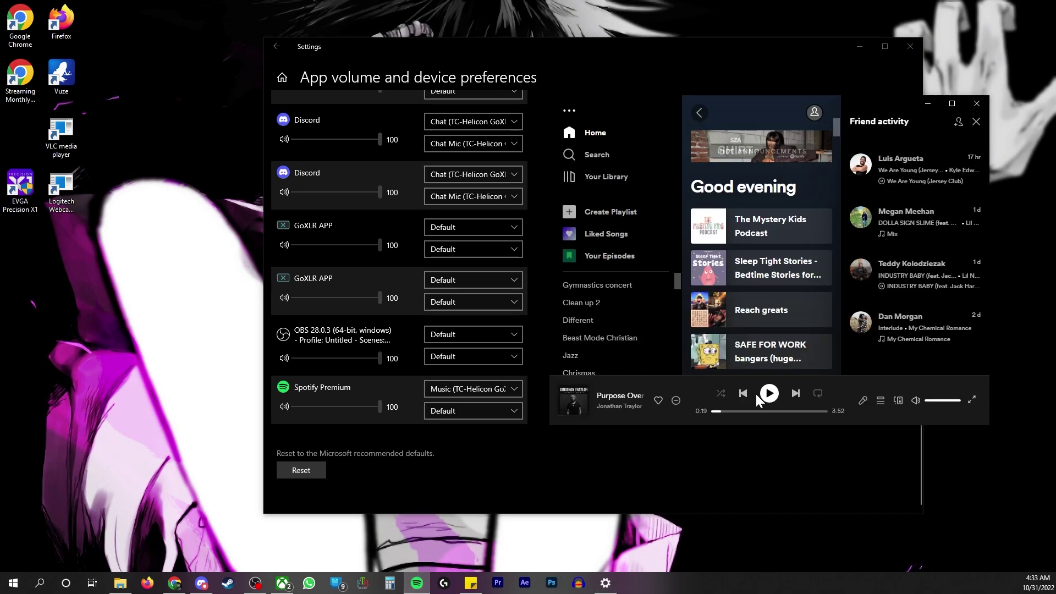
pyautogui.click(769, 393)
pyautogui.click(739, 411)
pyautogui.click(769, 393)
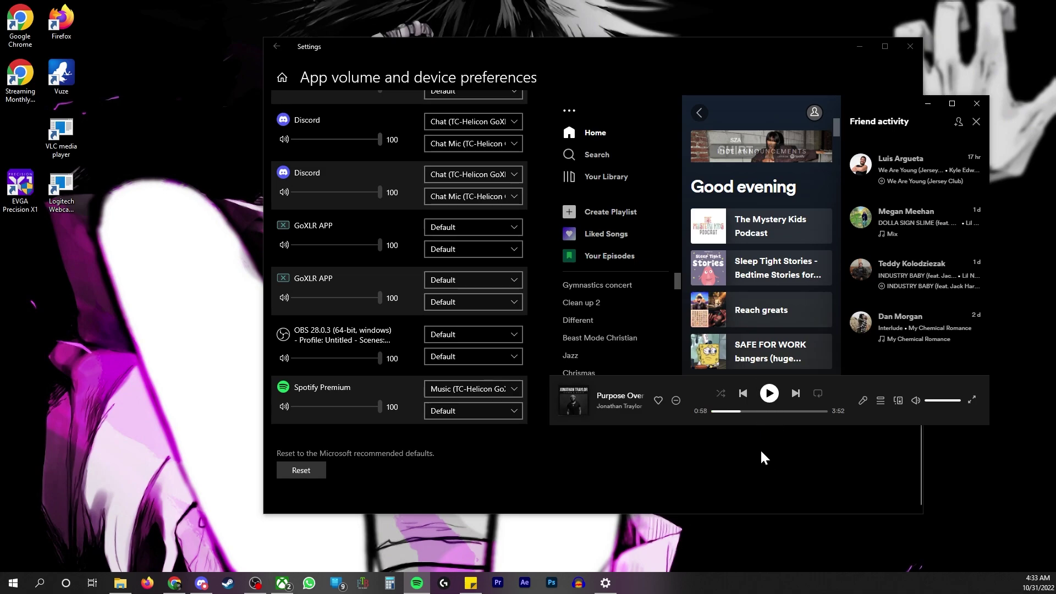